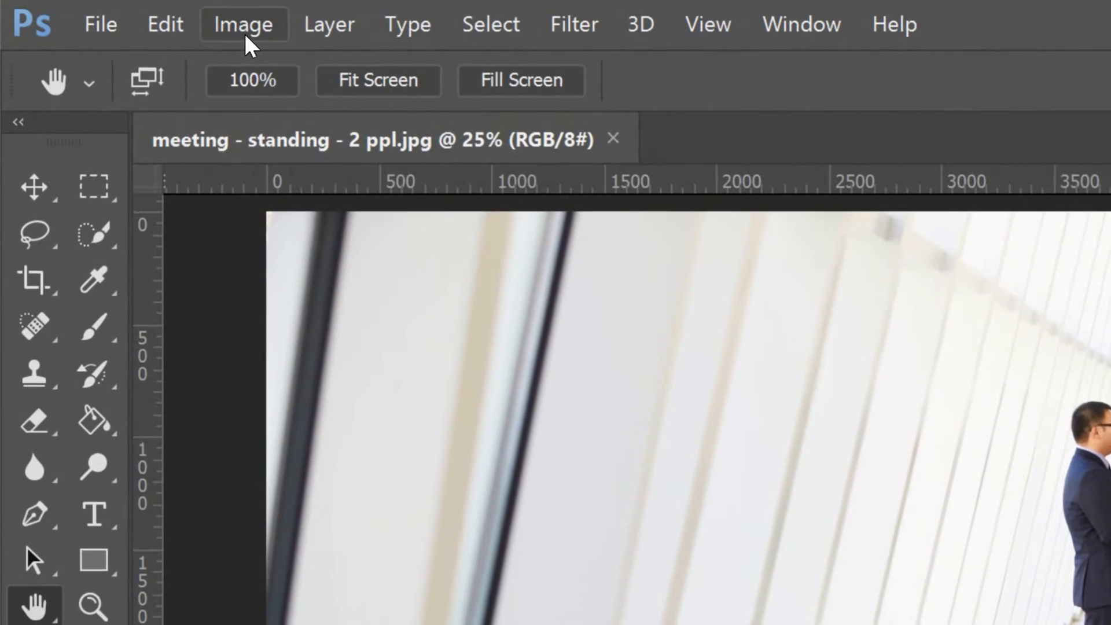
# Apply a Black & White image adjustment directly to the photo with Yellows set to 47%.
pyautogui.click(148, 16)
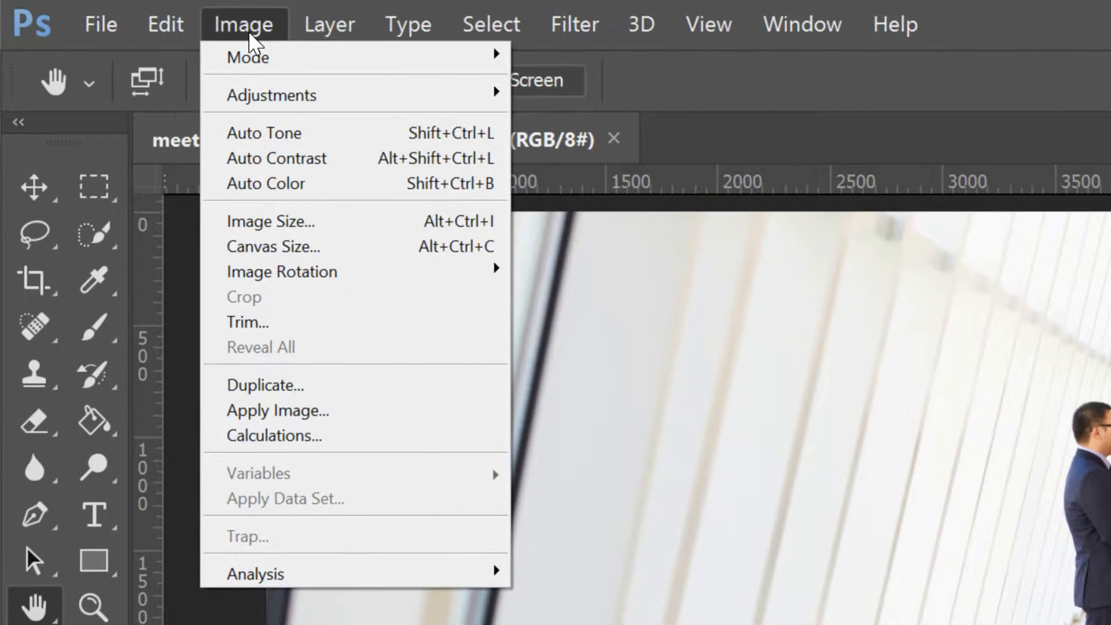
pyautogui.moveTo(276, 96)
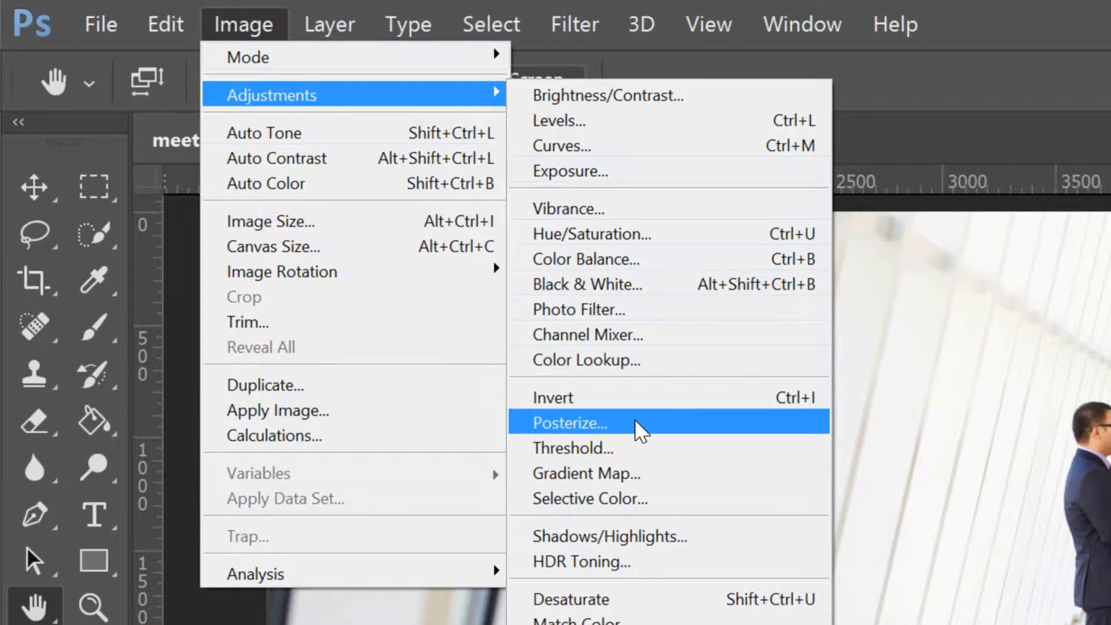
pyautogui.click(645, 288)
pyautogui.moveTo(876, 59); pyautogui.dragTo(496, 100)
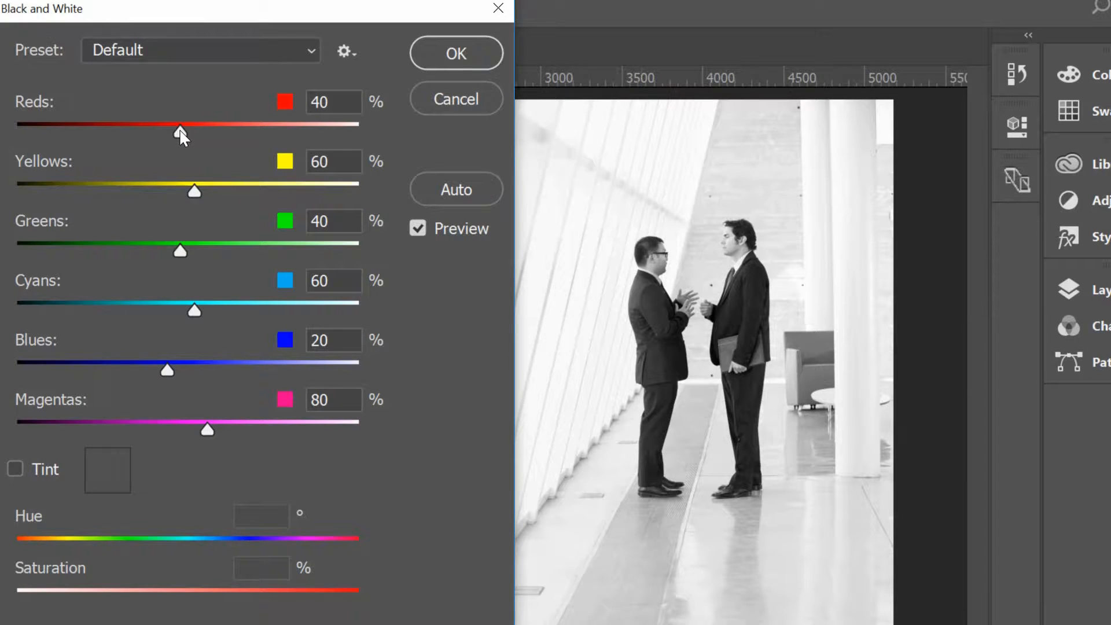
pyautogui.moveTo(180, 131)
pyautogui.mouseDown()
pyautogui.moveTo(256, 127)
pyautogui.moveTo(111, 131)
pyautogui.moveTo(180, 132)
pyautogui.mouseUp()
pyautogui.moveTo(196, 193); pyautogui.dragTo(277, 185)
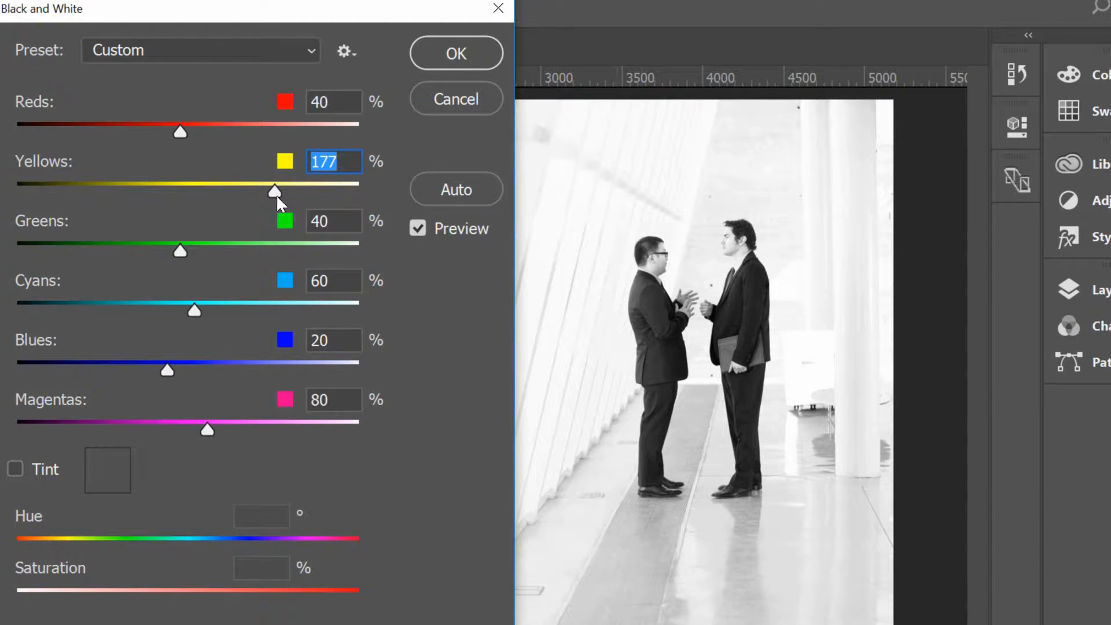
pyautogui.moveTo(280, 193); pyautogui.dragTo(156, 190)
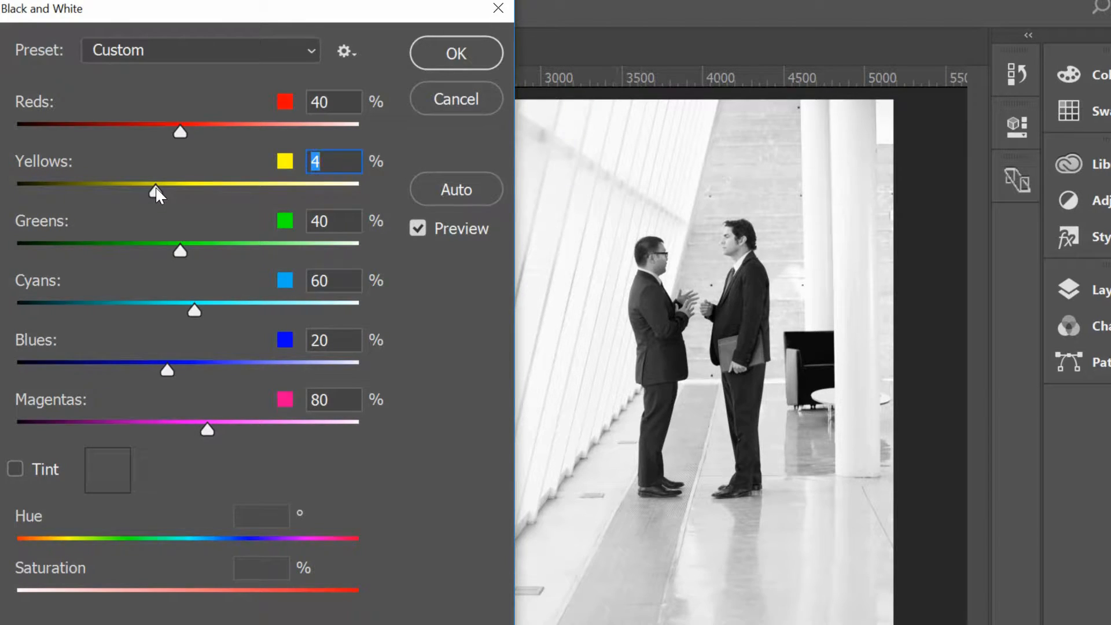
pyautogui.moveTo(157, 187); pyautogui.dragTo(186, 188)
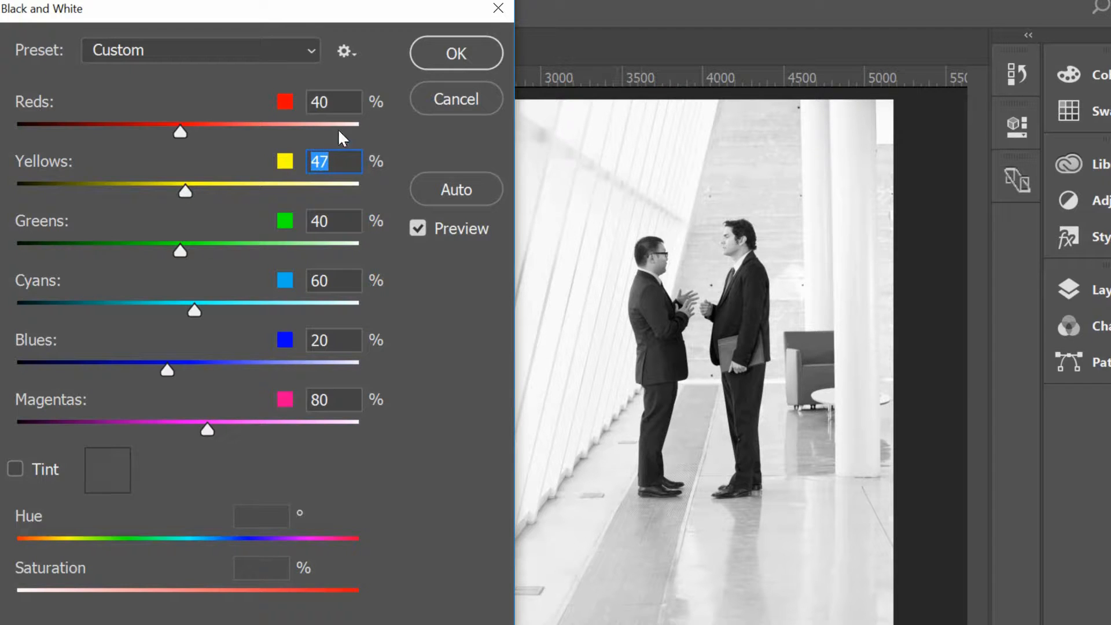
pyautogui.click(443, 57)
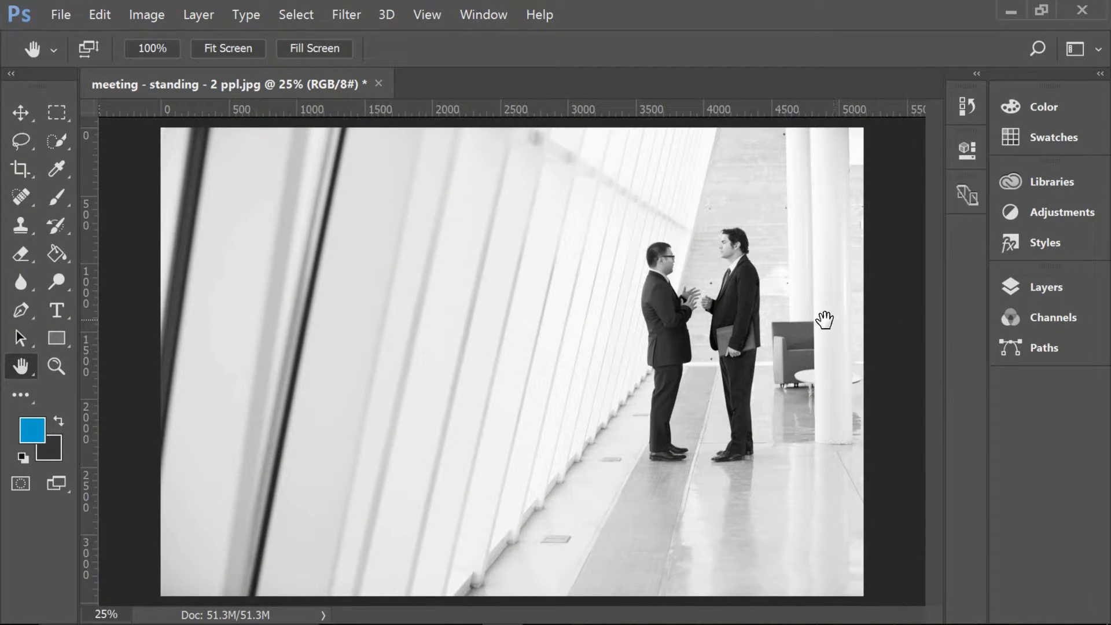
# Inspect the layer stack, and revert the photo to its Open state in the history.
pyautogui.click(1048, 290)
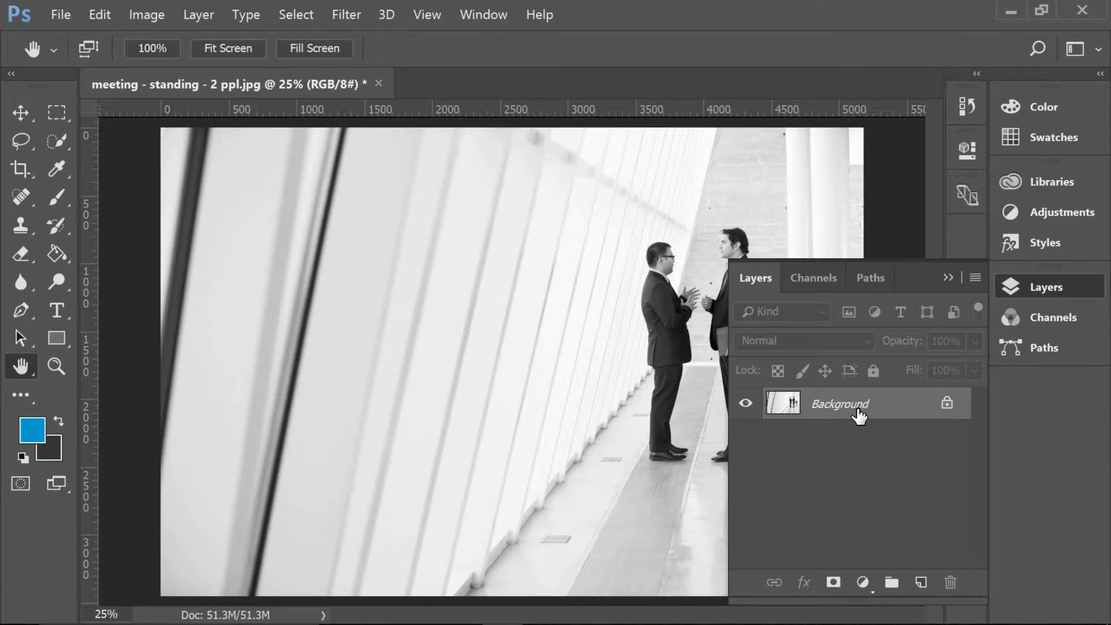
pyautogui.click(949, 280)
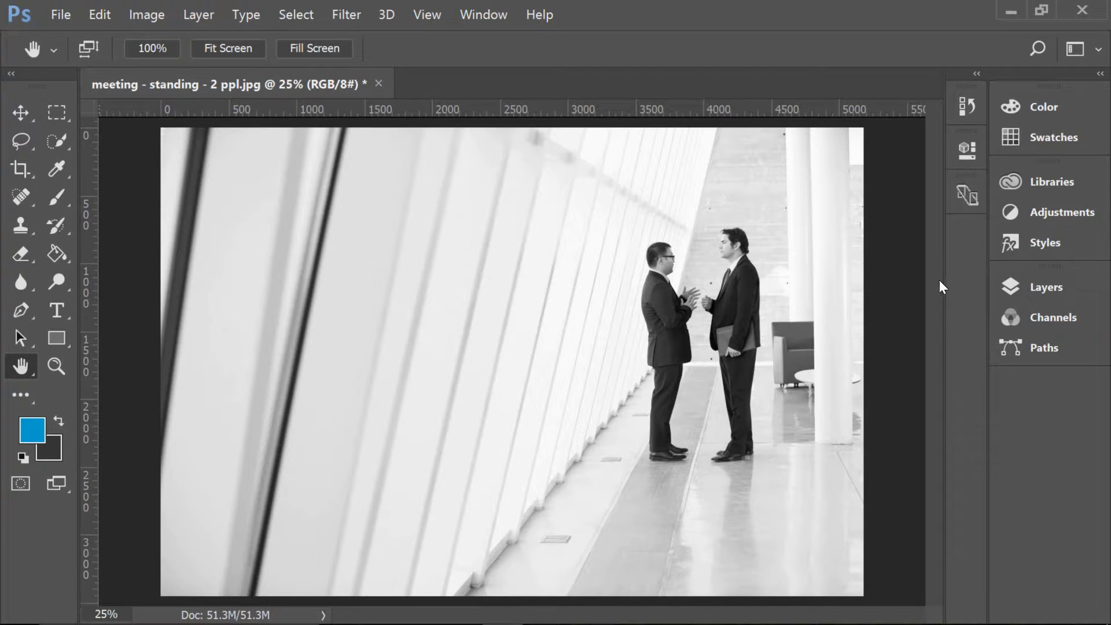
pyautogui.click(963, 107)
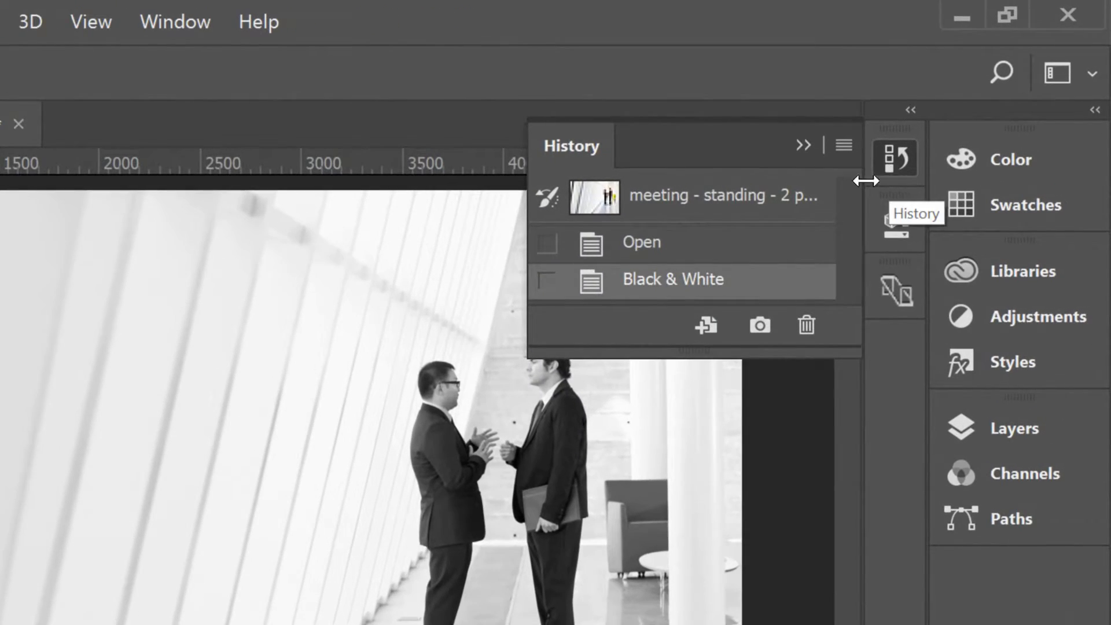
pyautogui.click(687, 256)
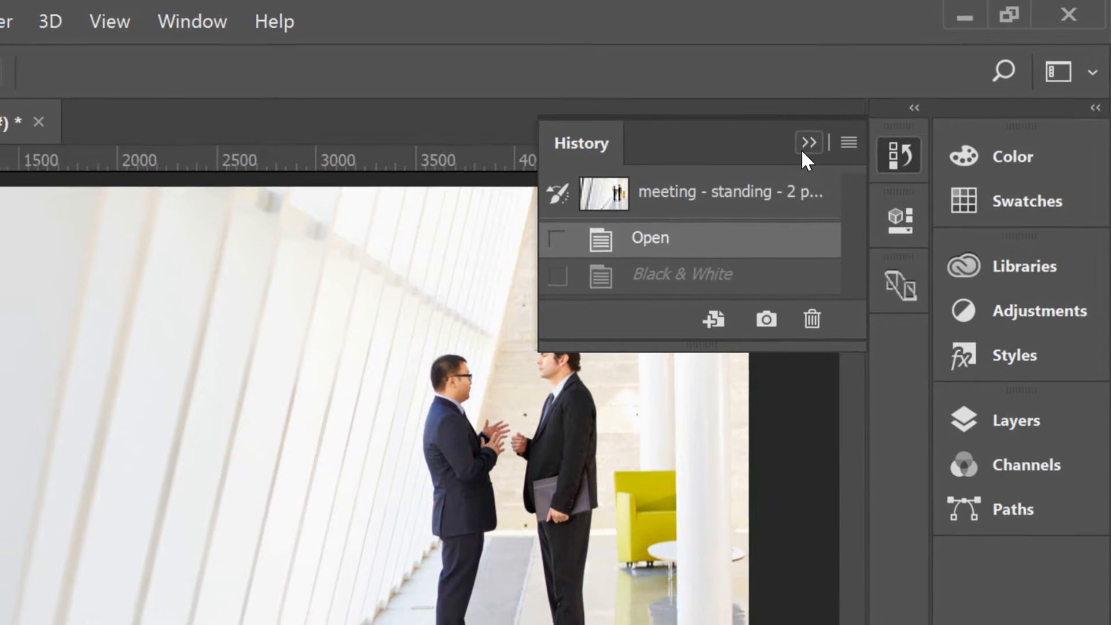
pyautogui.click(803, 146)
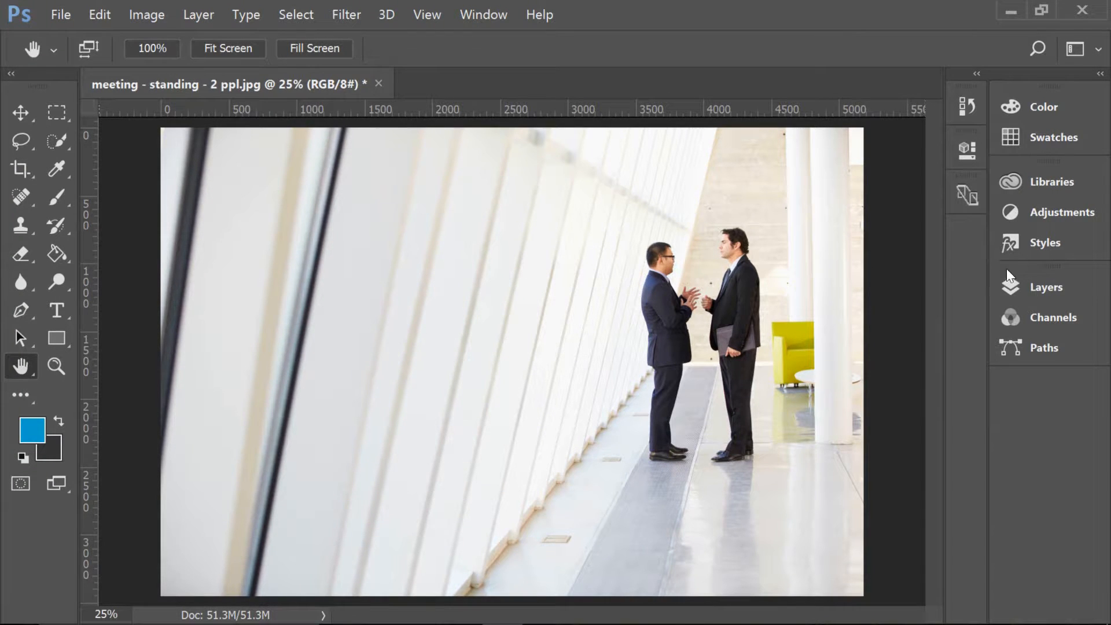
# Add a Black & White adjustment layer above the Background and move its settings clear of the two men.
pyautogui.click(1043, 283)
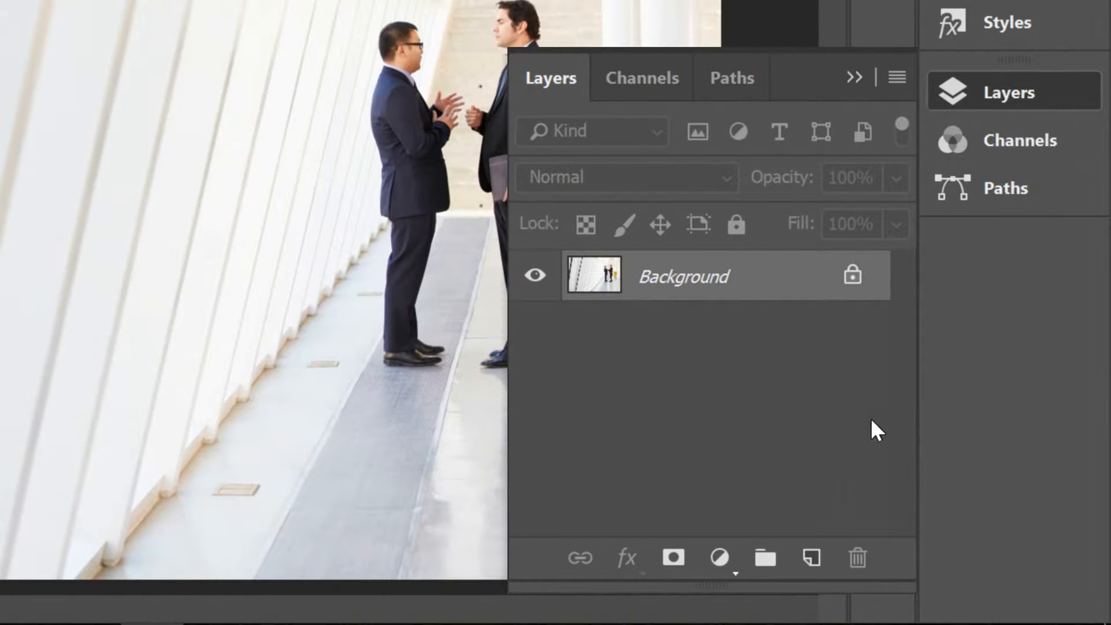
pyautogui.click(720, 558)
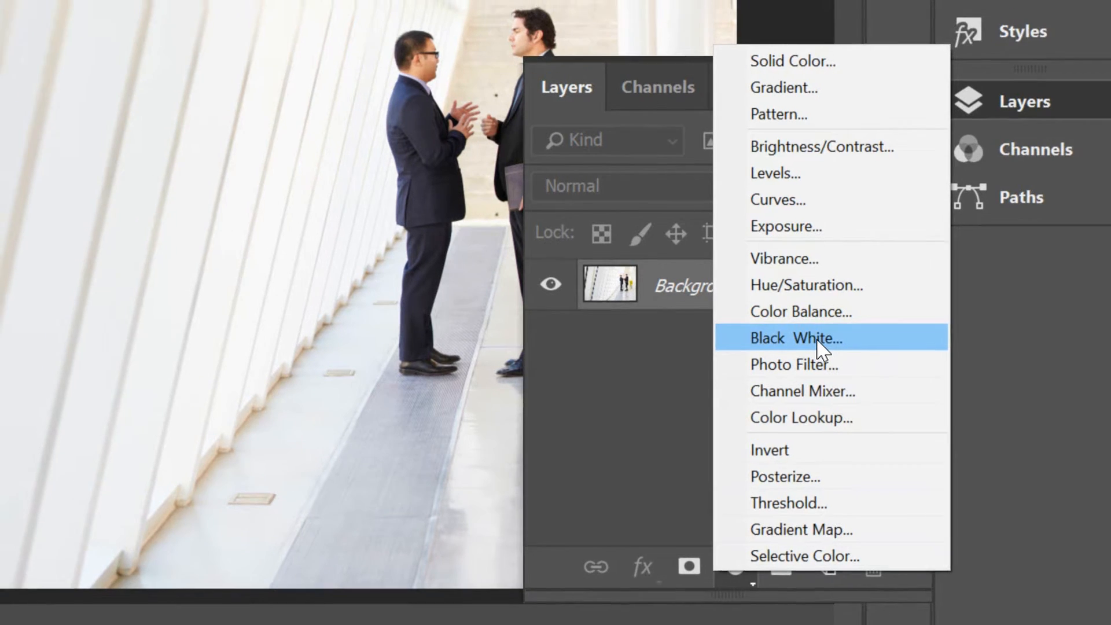
pyautogui.click(819, 348)
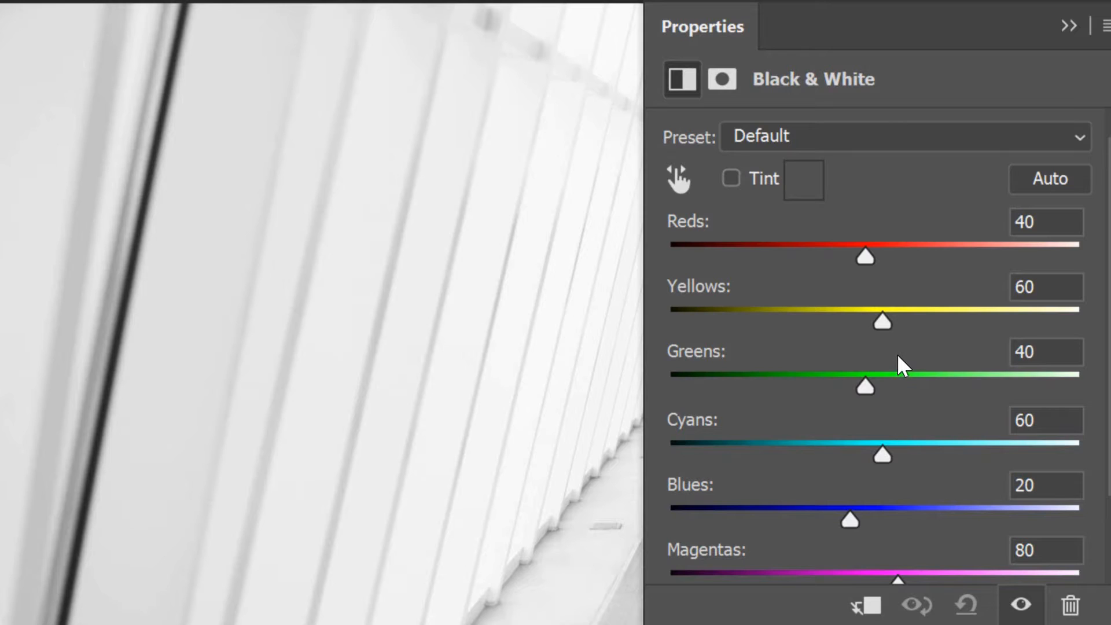
pyautogui.moveTo(642, 190); pyautogui.dragTo(817, 195)
pyautogui.moveTo(1045, 32); pyautogui.dragTo(252, 74)
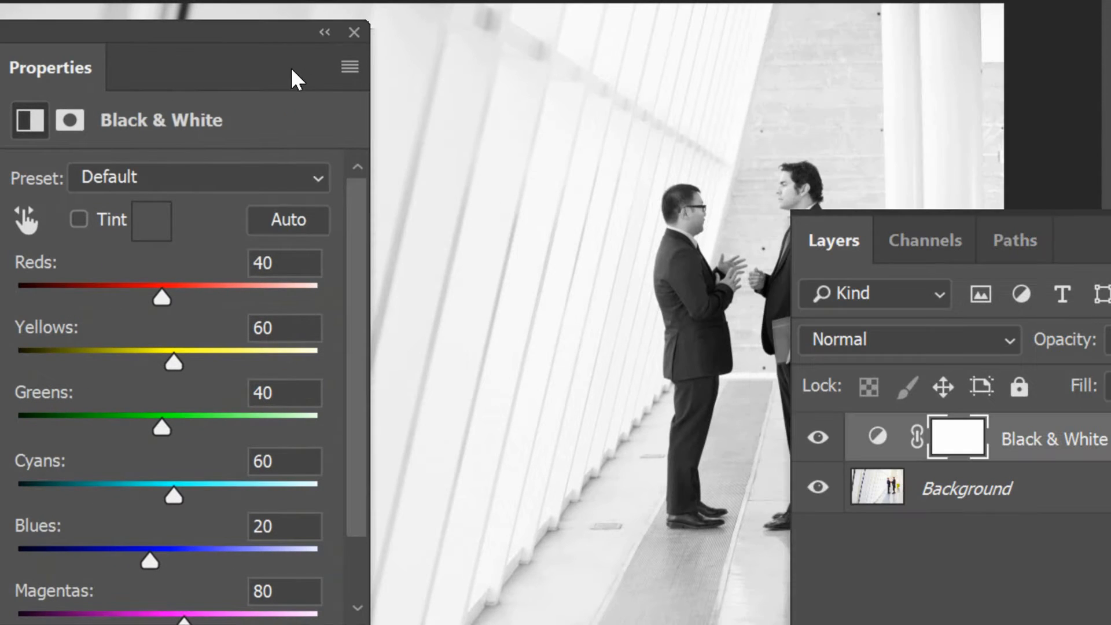
pyautogui.click(1109, 241)
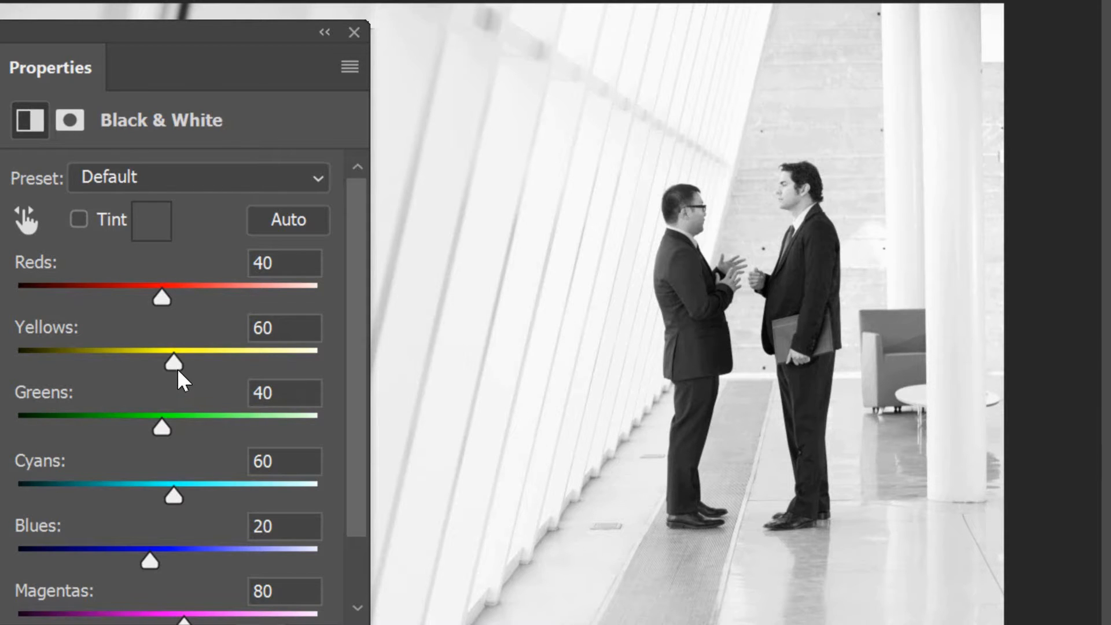
# Set the adjustment layer's Yellows to 47 and dock its settings back at the side of the workspace.
pyautogui.moveTo(174, 366); pyautogui.dragTo(118, 371)
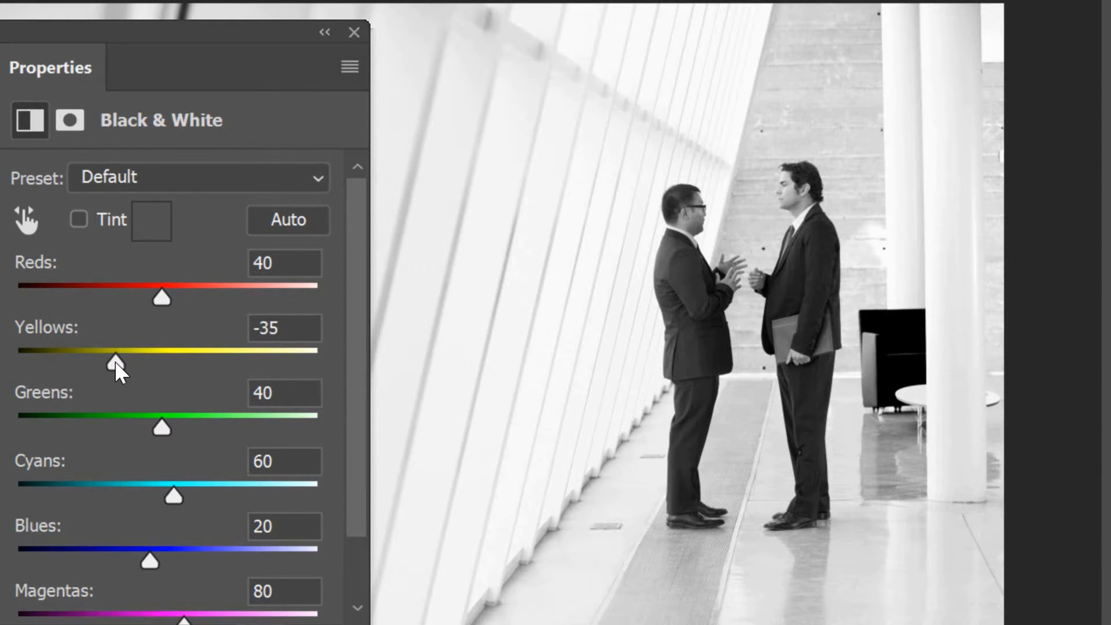
pyautogui.moveTo(116, 366); pyautogui.dragTo(166, 367)
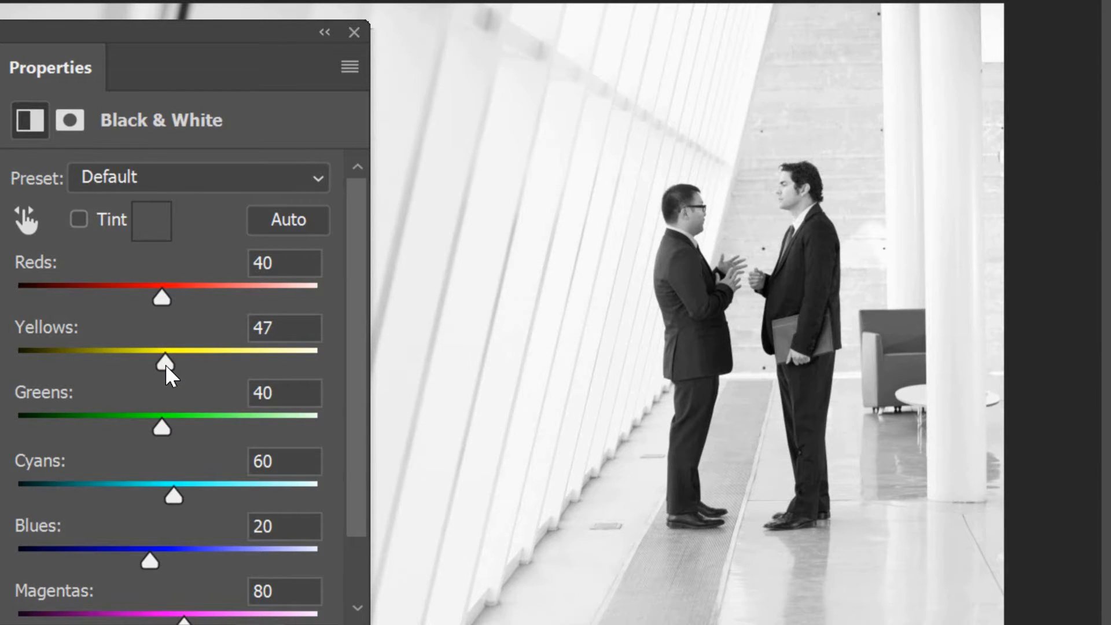
pyautogui.moveTo(223, 35); pyautogui.dragTo(1005, 51)
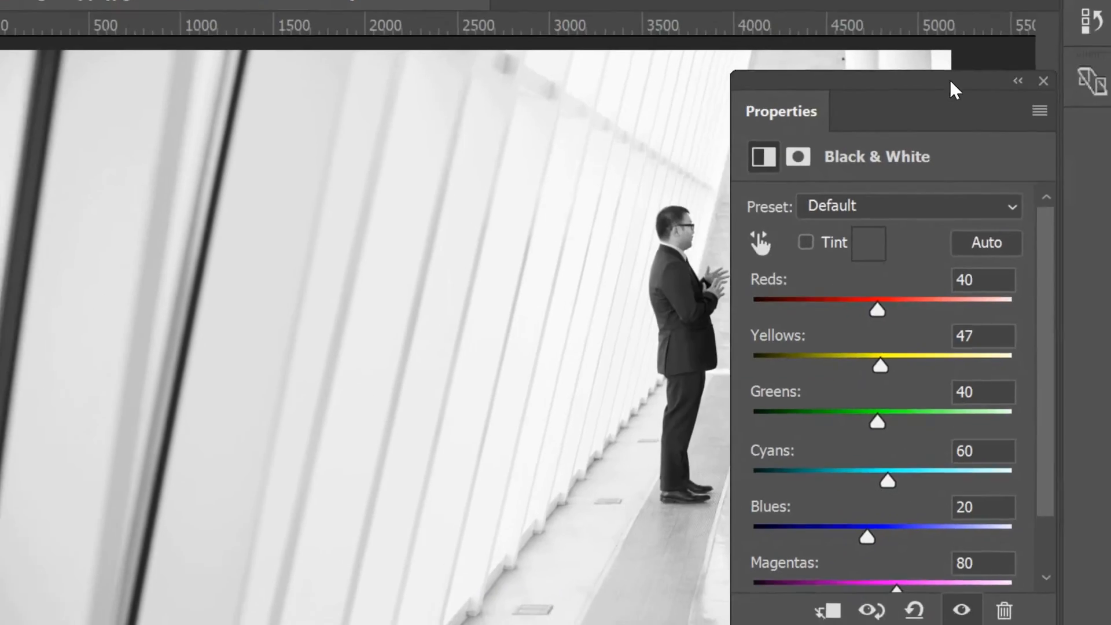
pyautogui.moveTo(955, 89); pyautogui.dragTo(1062, 141)
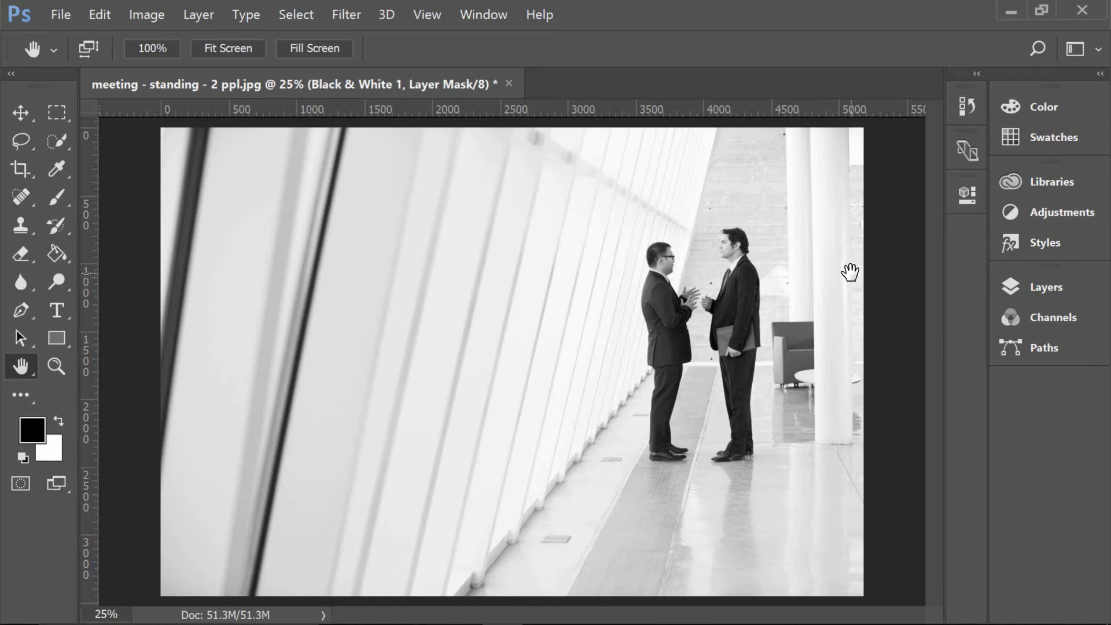
# Toggle the Black & White 1 layer's visibility to compare the colour and black-and-white versions of the photo.
pyautogui.click(1046, 287)
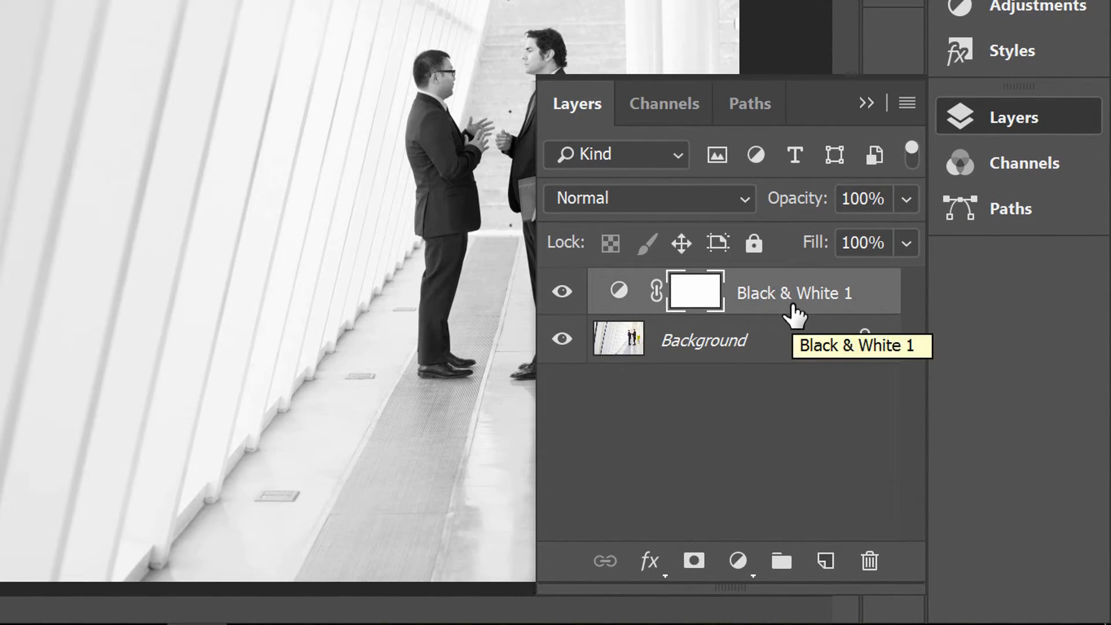
pyautogui.click(565, 296)
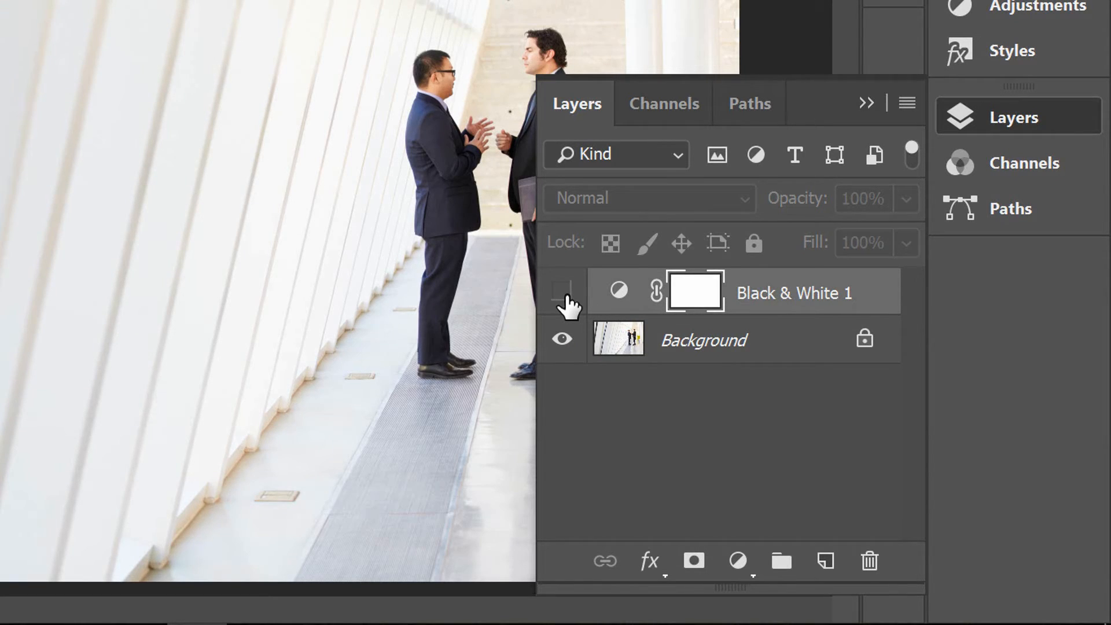
pyautogui.click(567, 296)
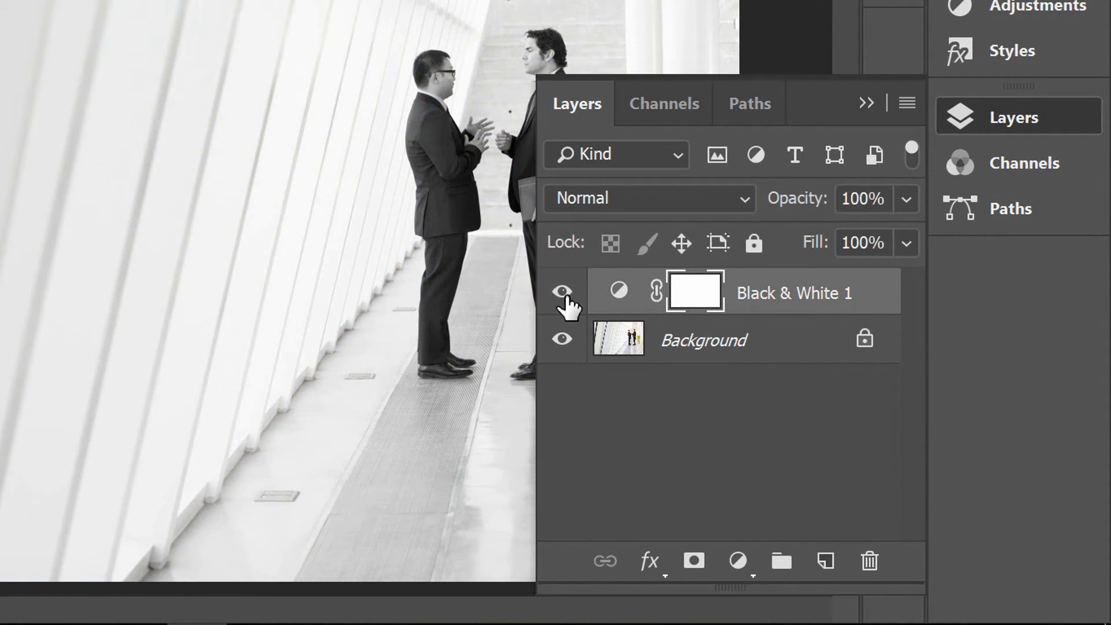
pyautogui.click(566, 297)
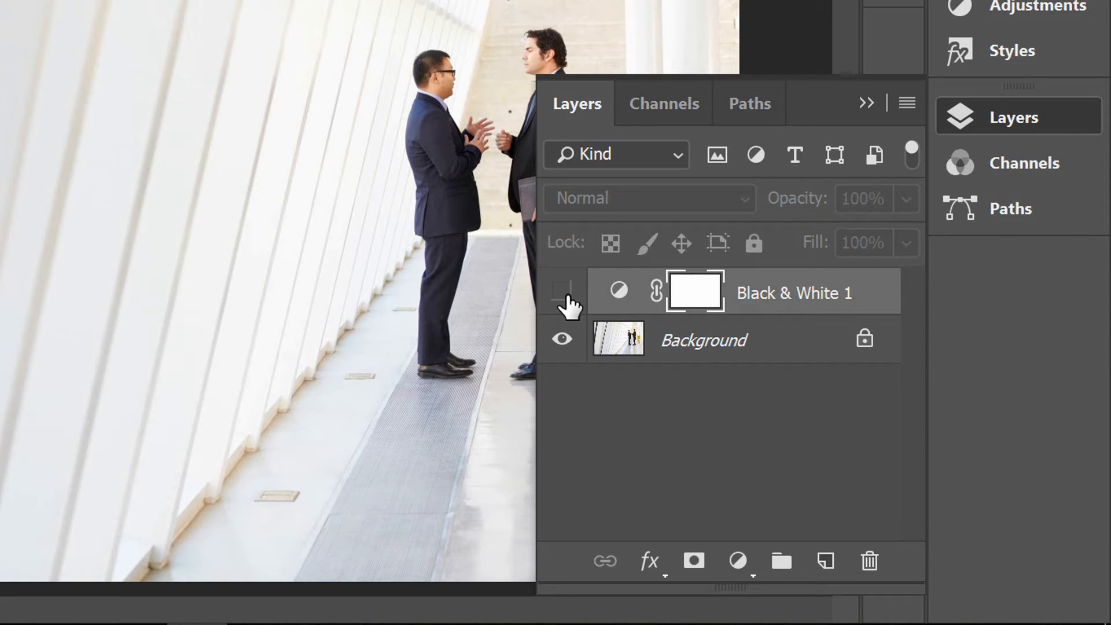
pyautogui.click(566, 297)
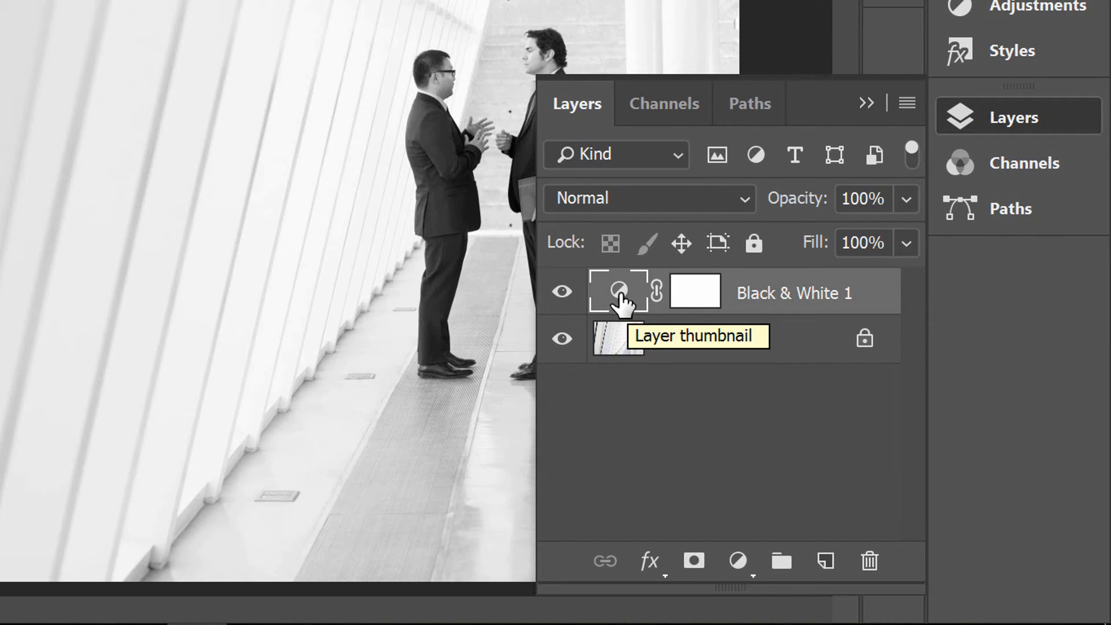
# Reopen the Black & White 1 layer's settings and darken the armchair by setting Yellows to -10.
pyautogui.doubleClick(620, 295)
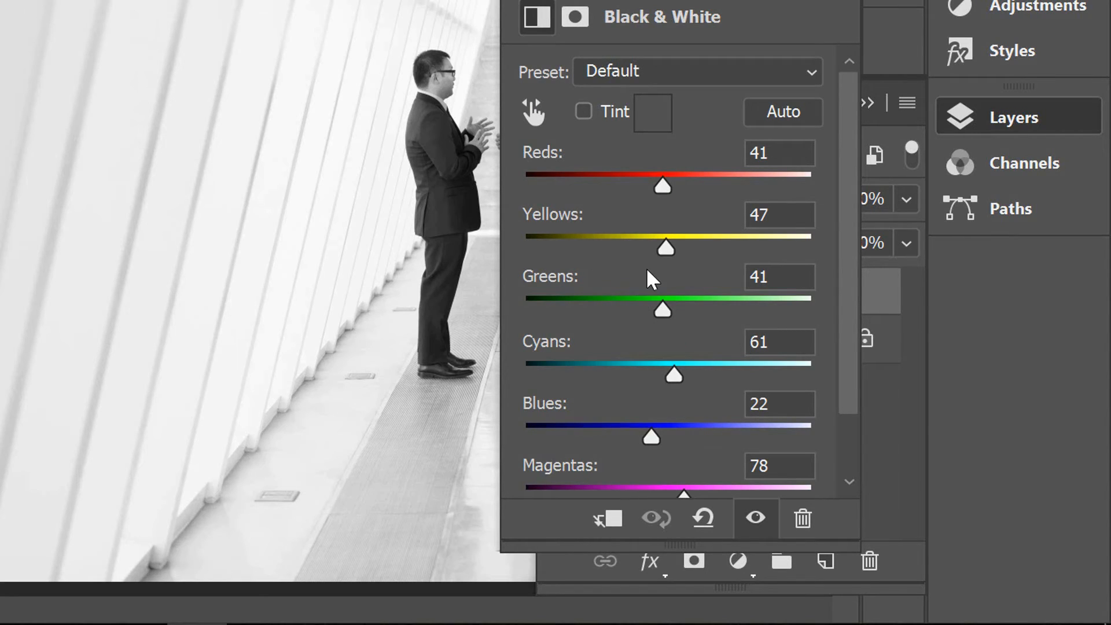
pyautogui.moveTo(668, 249); pyautogui.dragTo(634, 249)
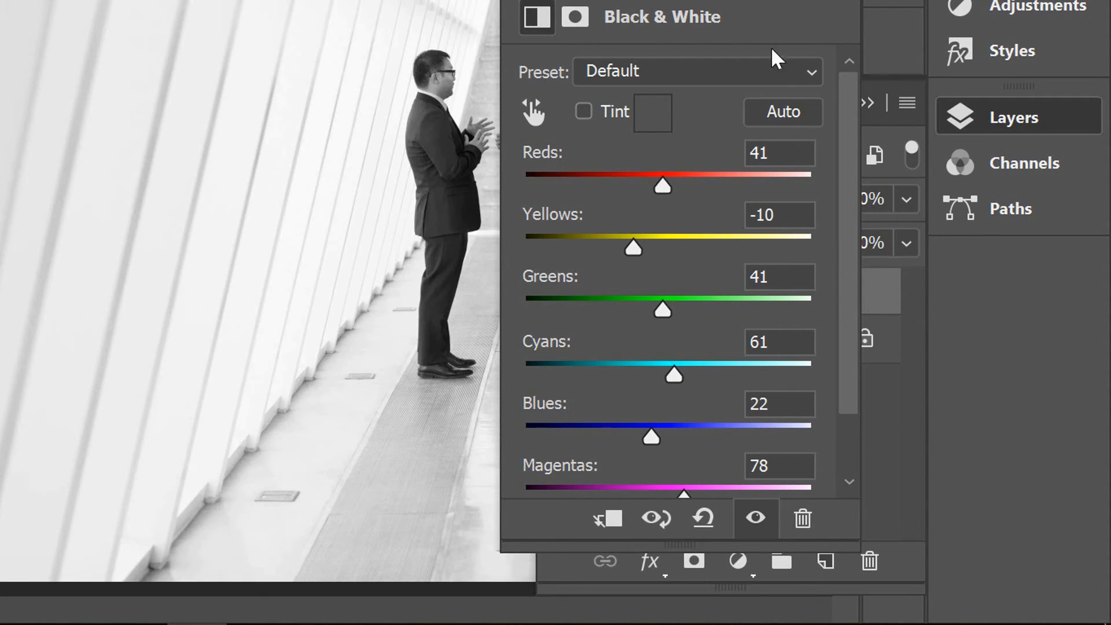
pyautogui.click(805, 0)
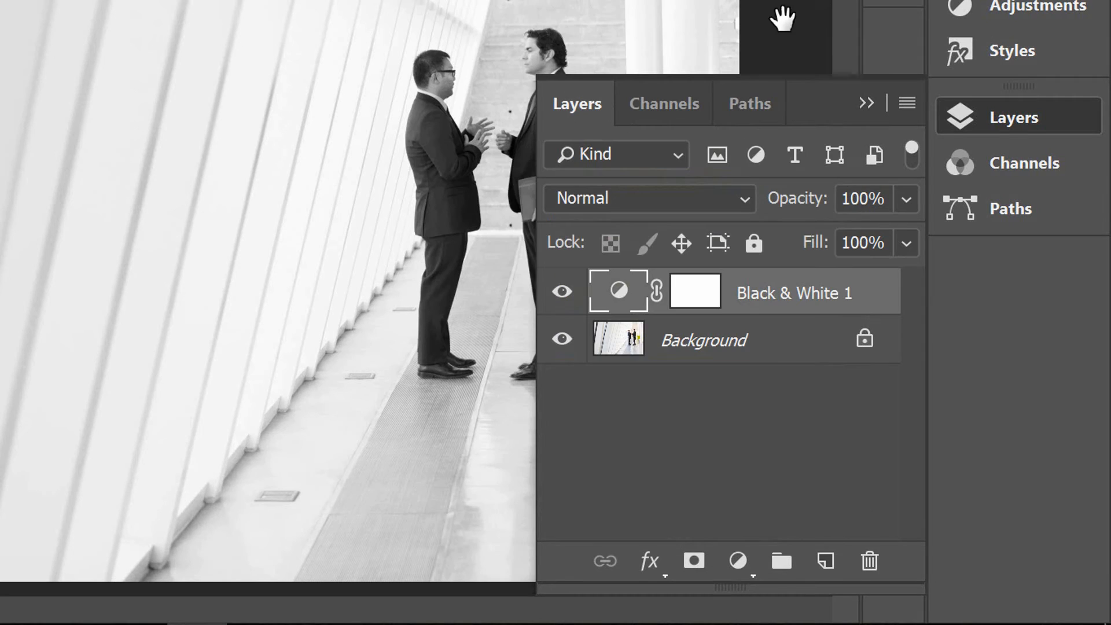
pyautogui.click(870, 98)
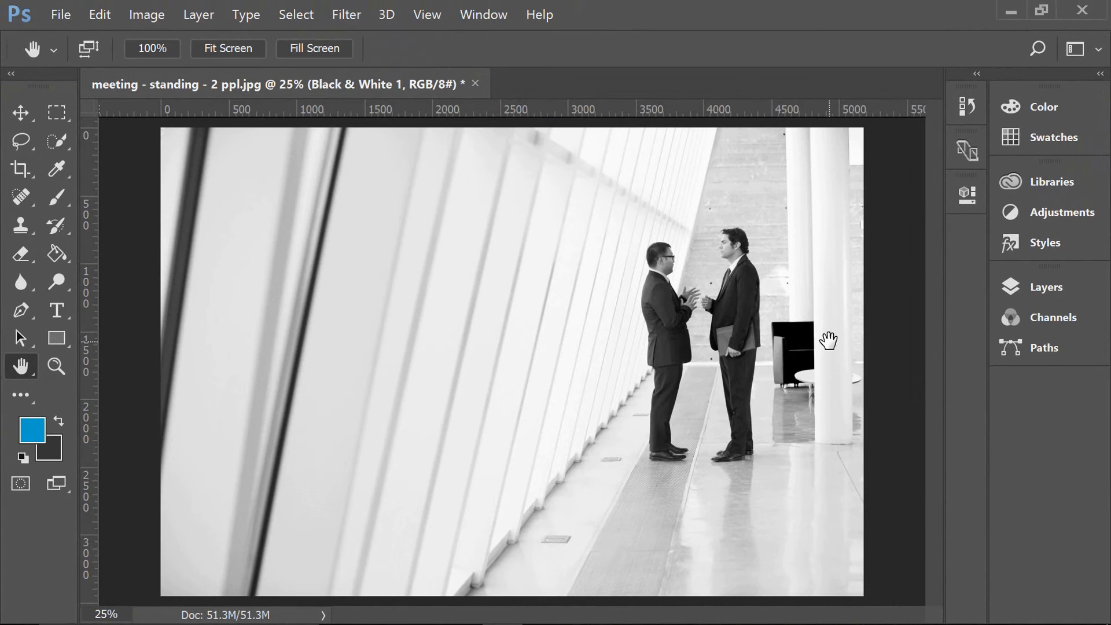
pyautogui.click(164, 20)
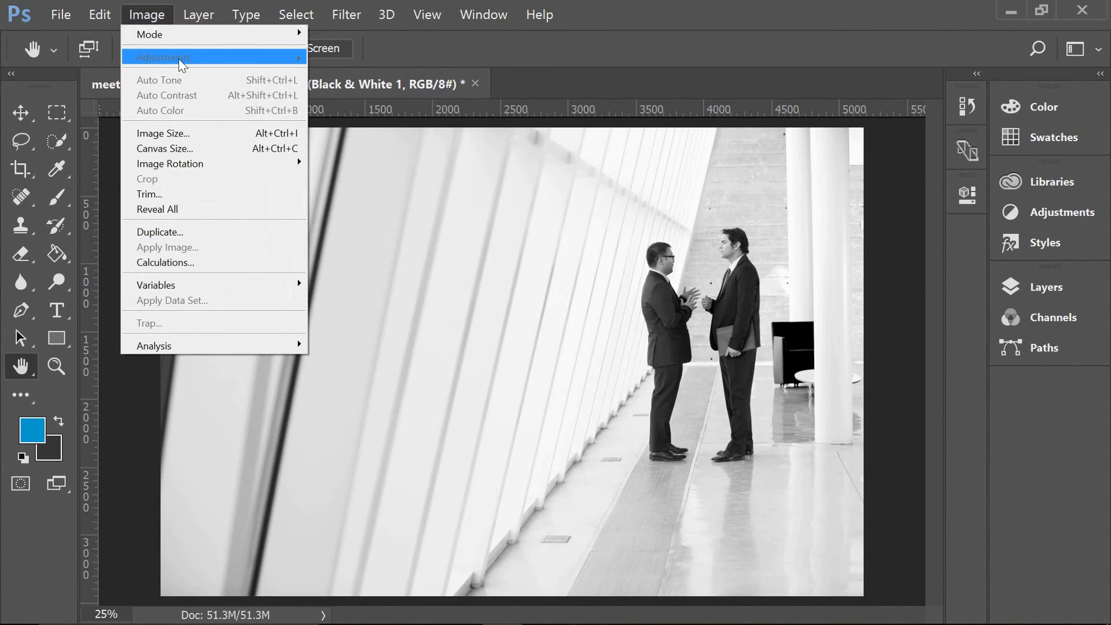
pyautogui.click(722, 7)
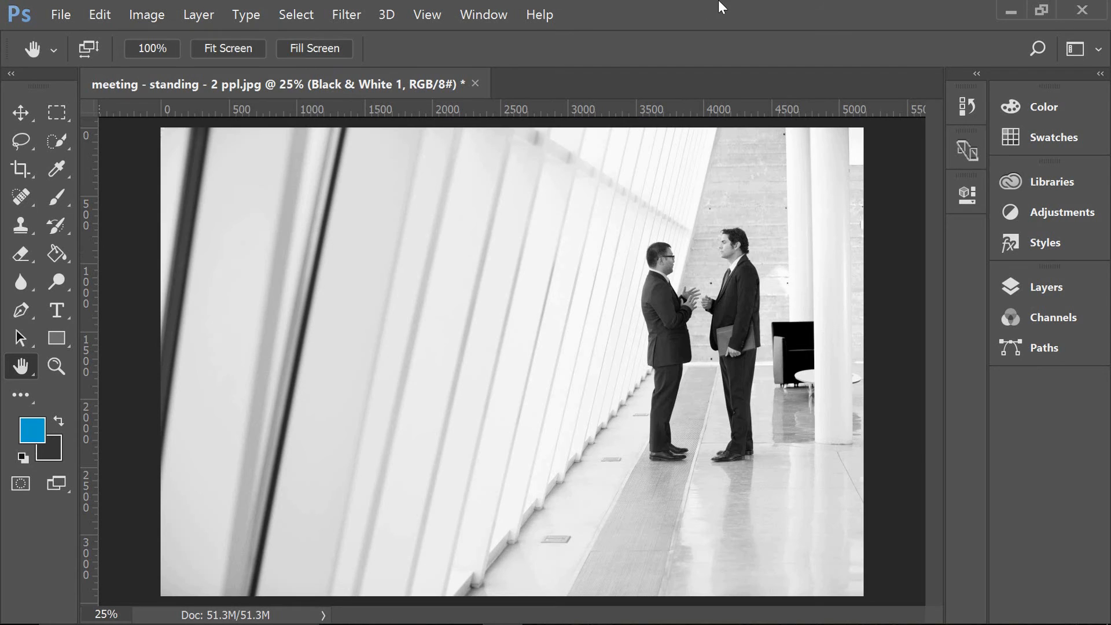
pyautogui.click(1063, 285)
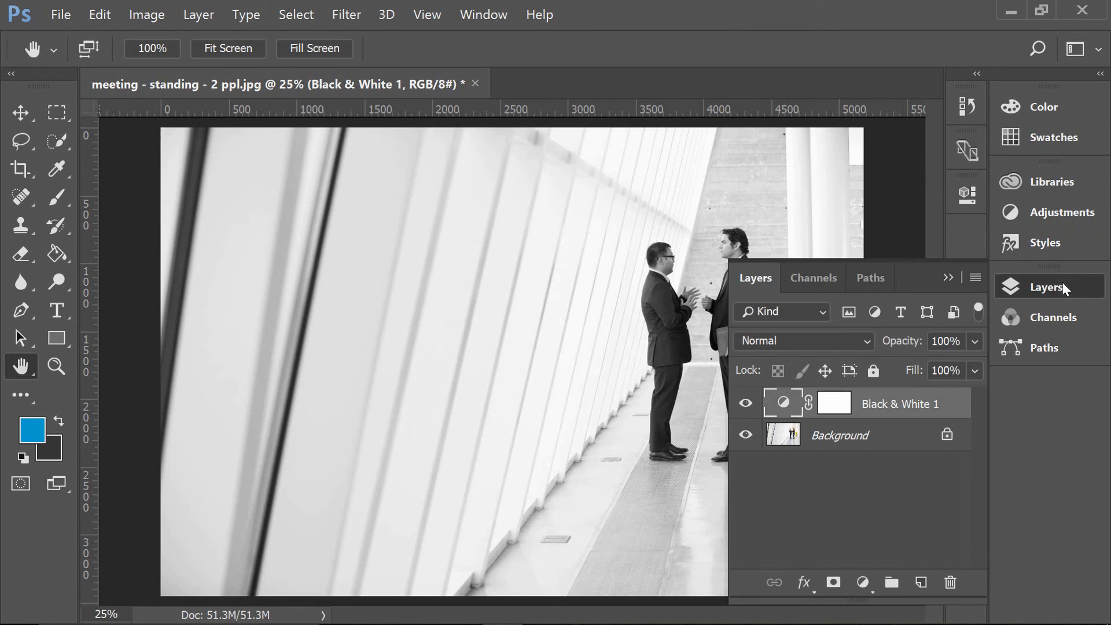
pyautogui.click(863, 583)
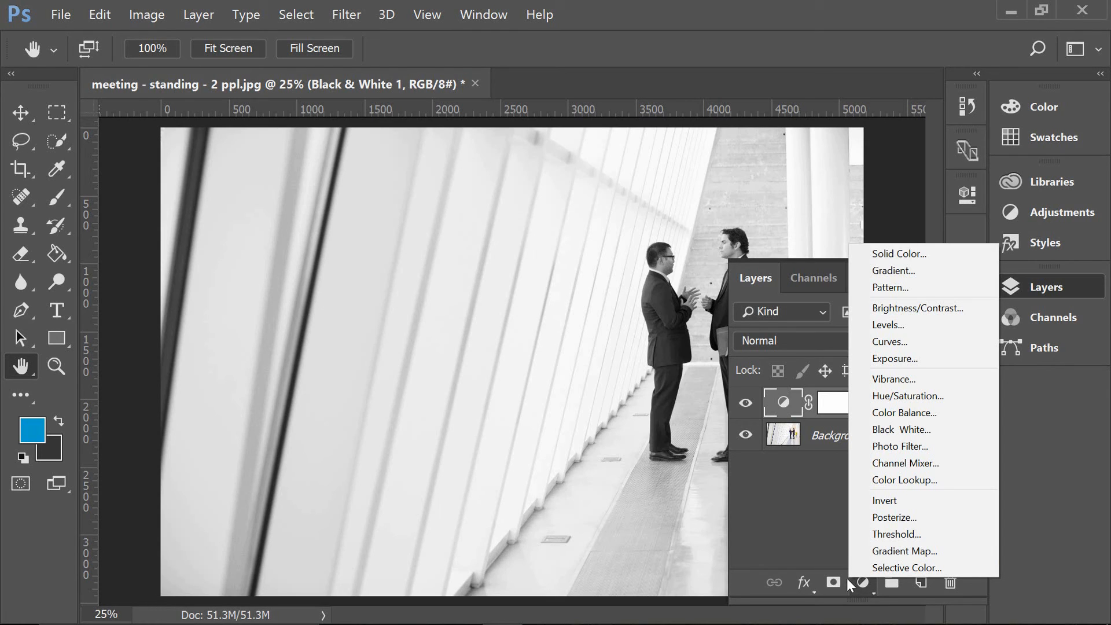
pyautogui.click(818, 499)
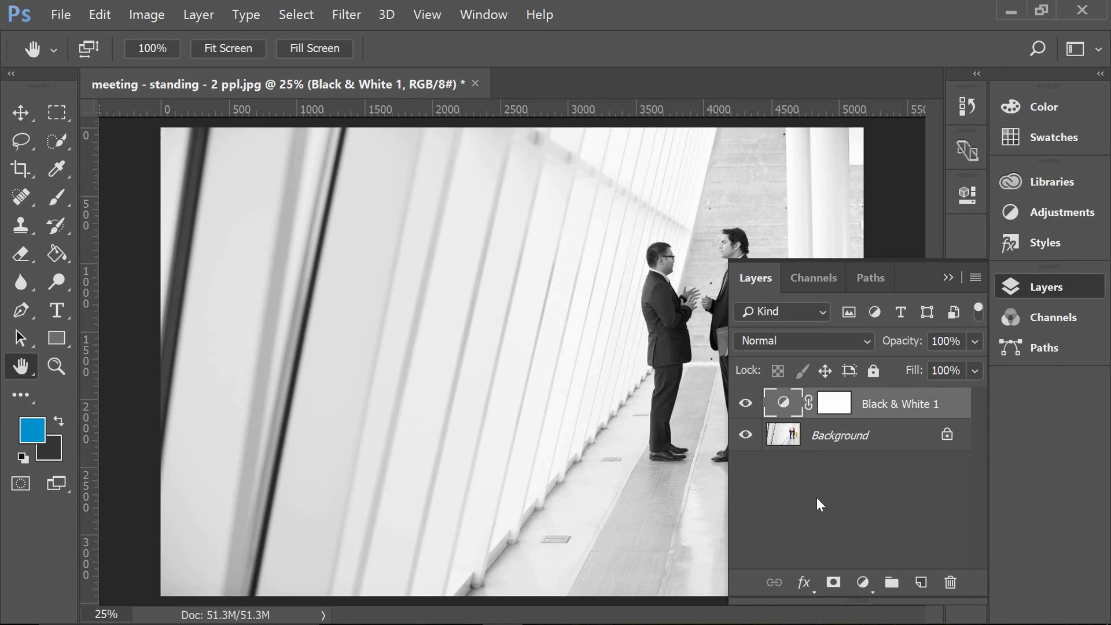